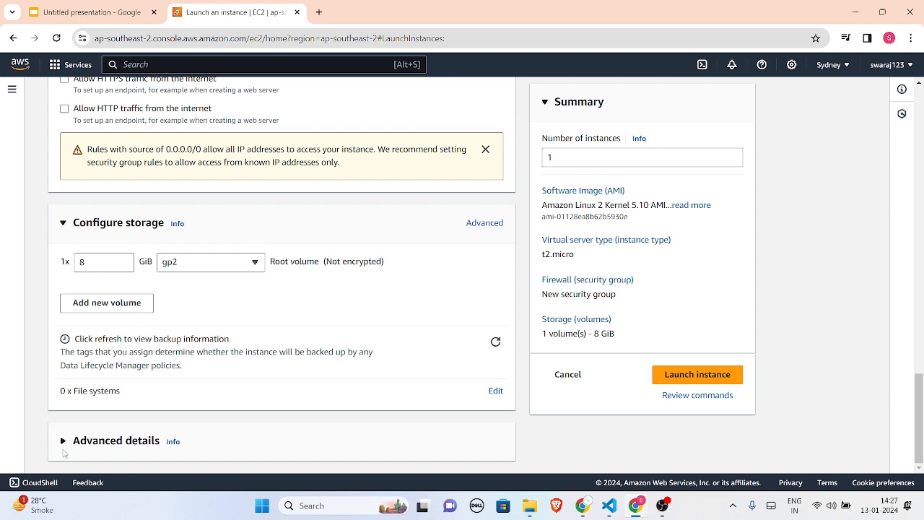
# Step: Set the shutdown behavior to Terminate in the new instance's advanced details
pyautogui.click(65, 445)
pyautogui.scroll(-4, 67, 446)
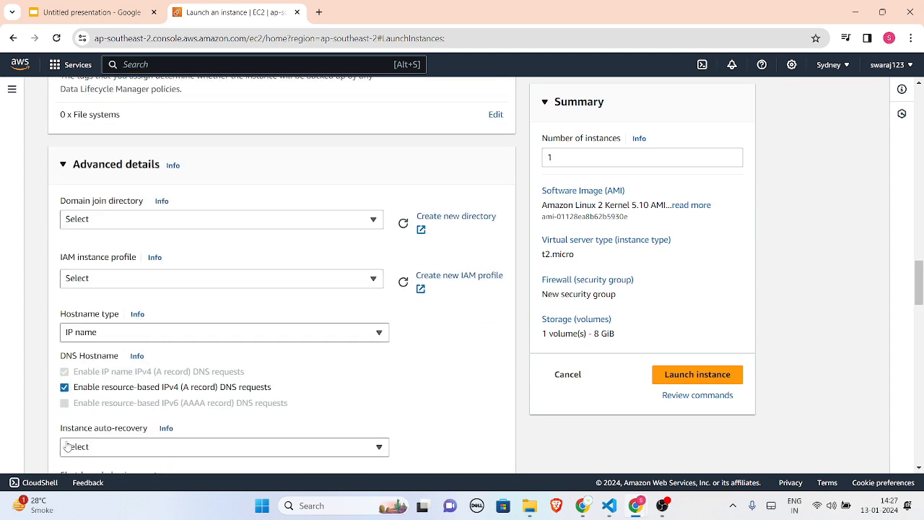
pyautogui.scroll(3, 67, 446)
pyautogui.scroll(-1, 67, 447)
pyautogui.scroll(-3, 68, 446)
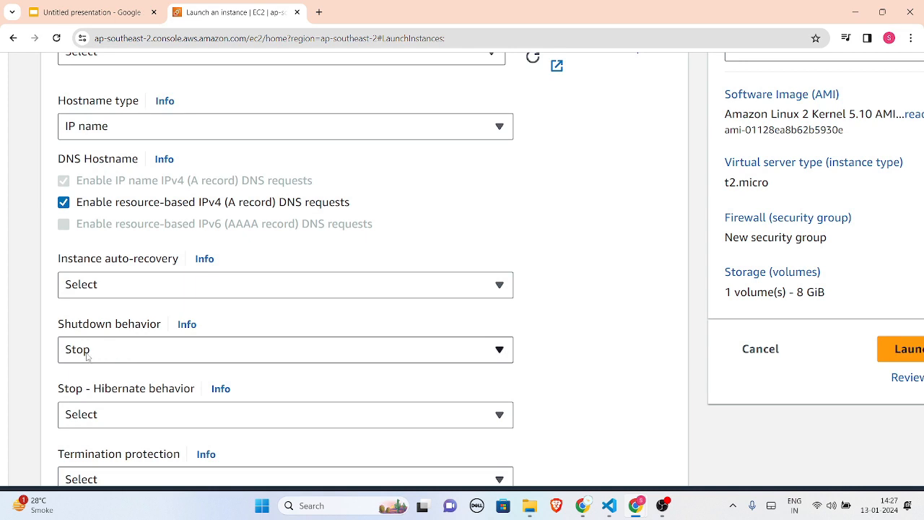
pyautogui.click(498, 349)
pyautogui.click(274, 412)
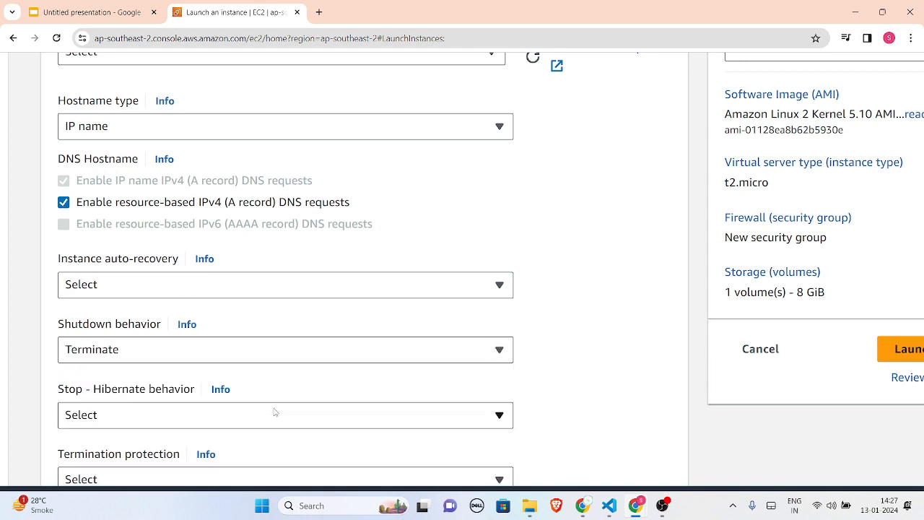
# Step: Enable termination protection in the new instance's advanced details
pyautogui.scroll(-3, 275, 412)
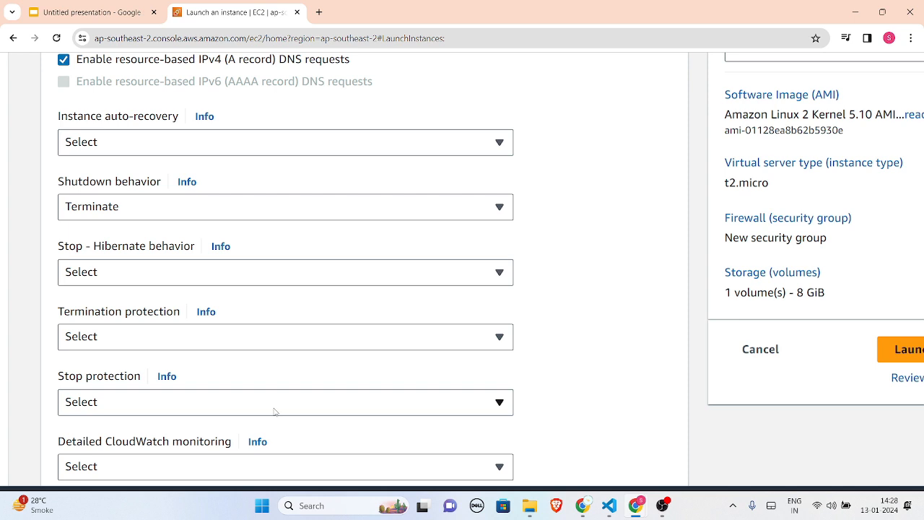
pyautogui.scroll(-1, 361, 354)
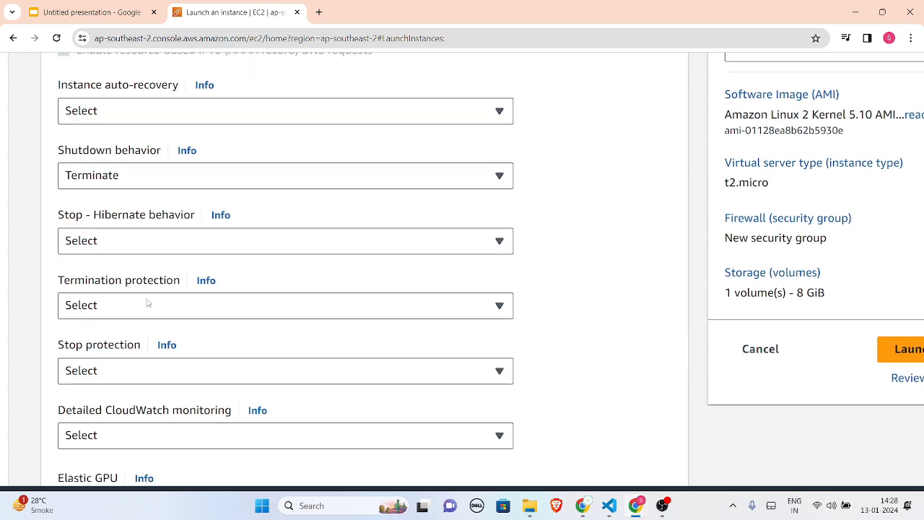
pyautogui.click(496, 307)
pyautogui.click(356, 363)
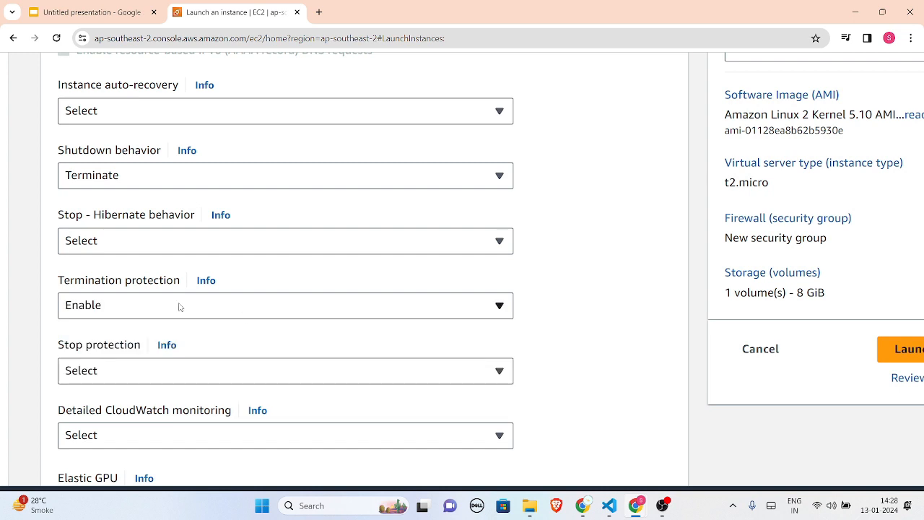
# Step: Launch the instance and check its state in the instances list
pyautogui.hscroll(5, 773, 330)
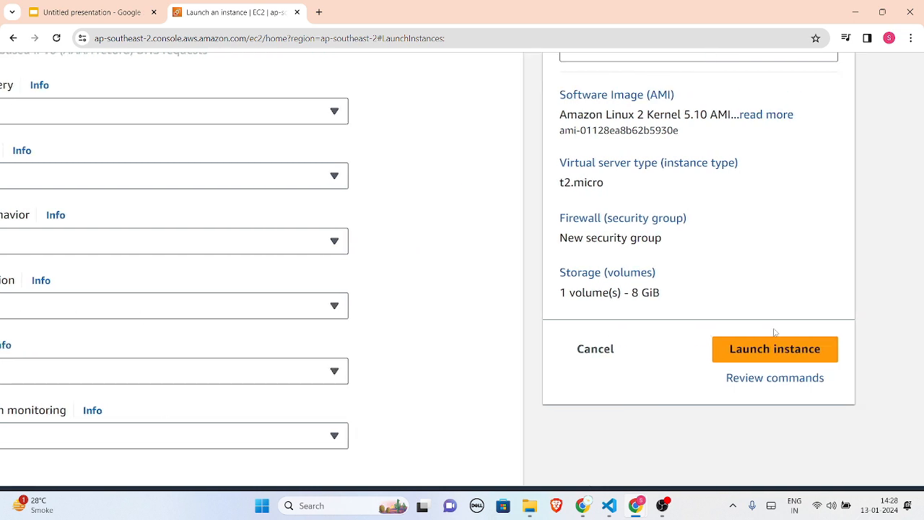
pyautogui.click(704, 354)
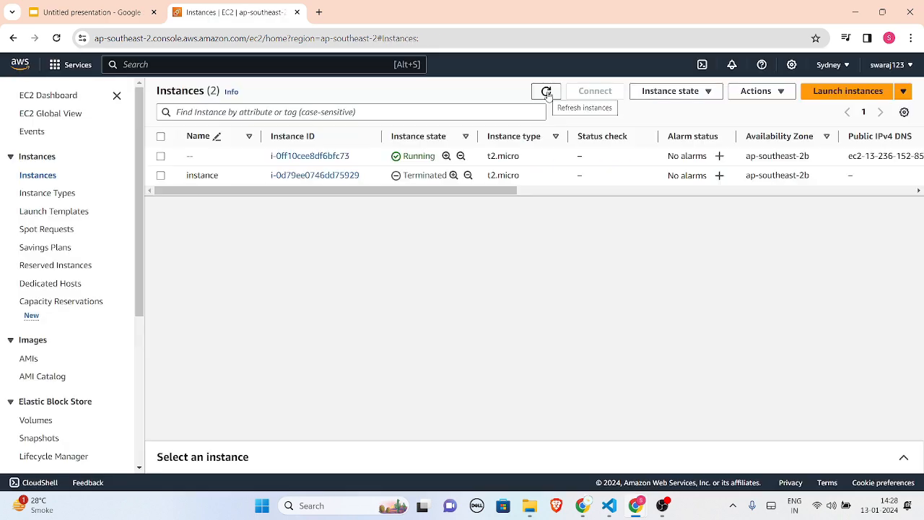
pyautogui.keyDown('ctrl'); pyautogui.scroll(4, 430, 150); pyautogui.keyUp('ctrl')
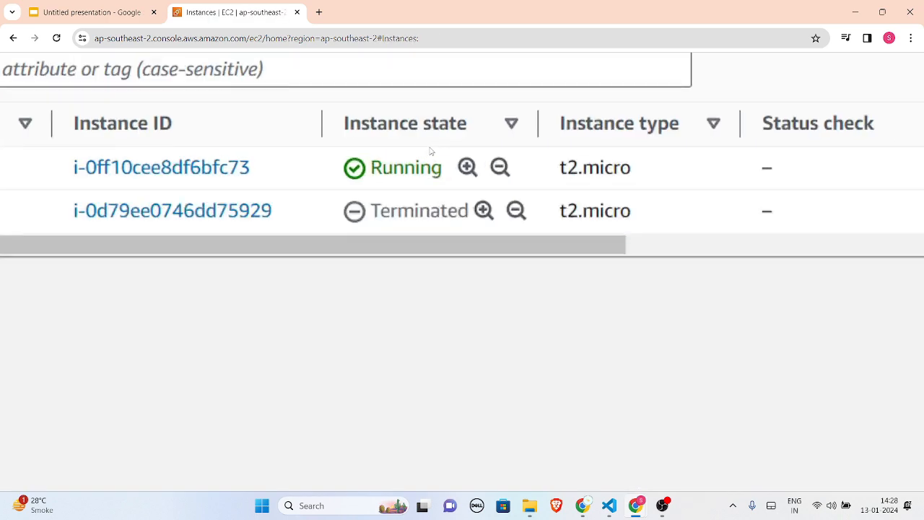
pyautogui.hscroll(-4, 430, 150)
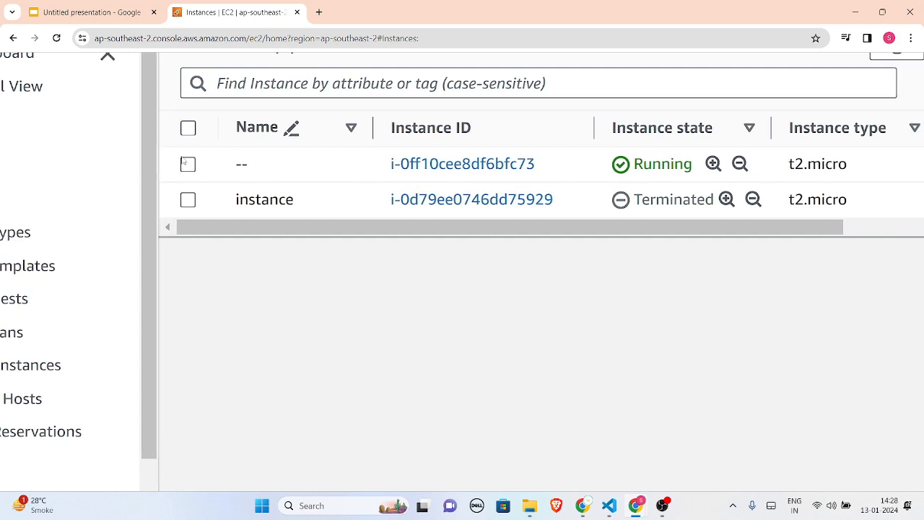
pyautogui.hscroll(3, 476, 114)
pyautogui.scroll(1, 477, 113)
pyautogui.hscroll(3, 477, 114)
pyautogui.keyDown('ctrl'); pyautogui.scroll(-4, 433, 145); pyautogui.keyUp('ctrl')
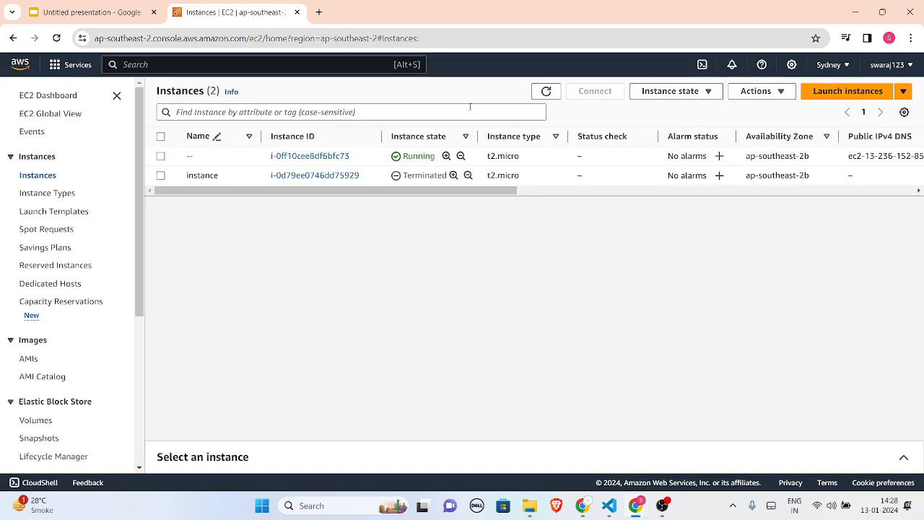
# Step: Try to terminate the running t2.micro instance from the instances list, and clear its selection
pyautogui.click(161, 155)
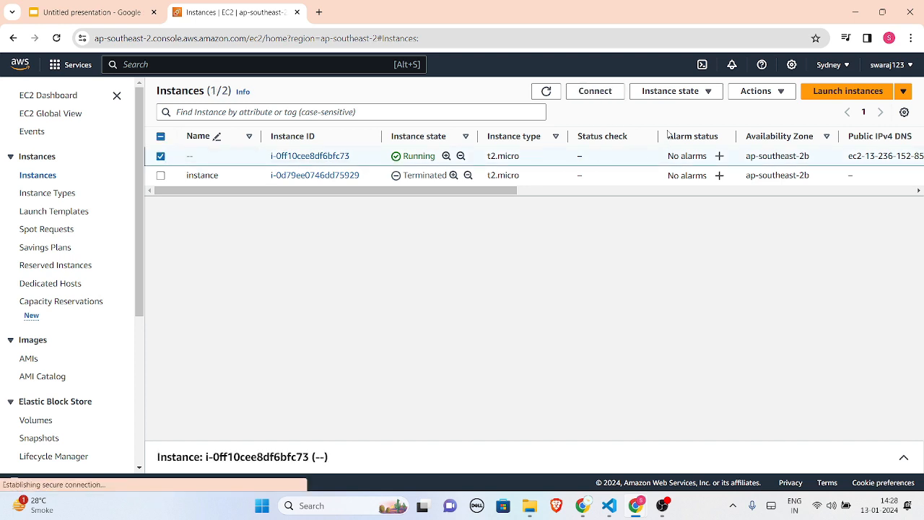
pyautogui.click(688, 92)
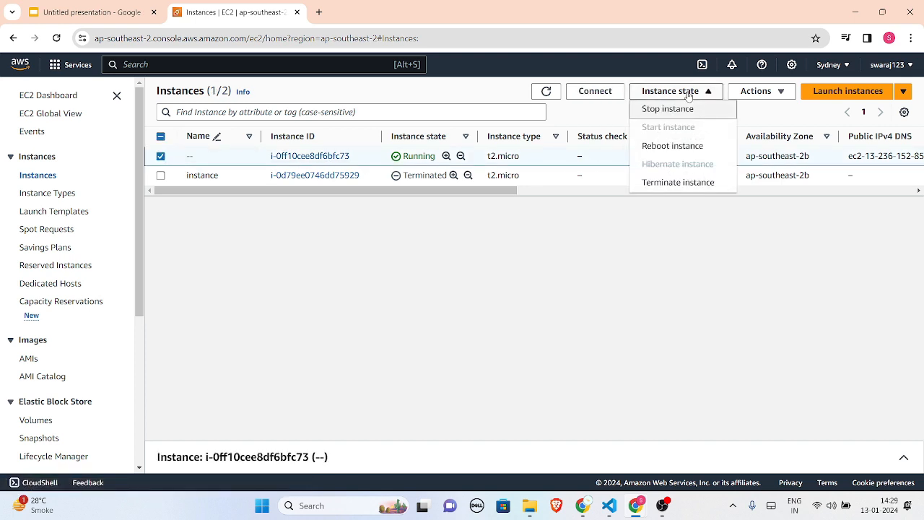
pyautogui.click(691, 182)
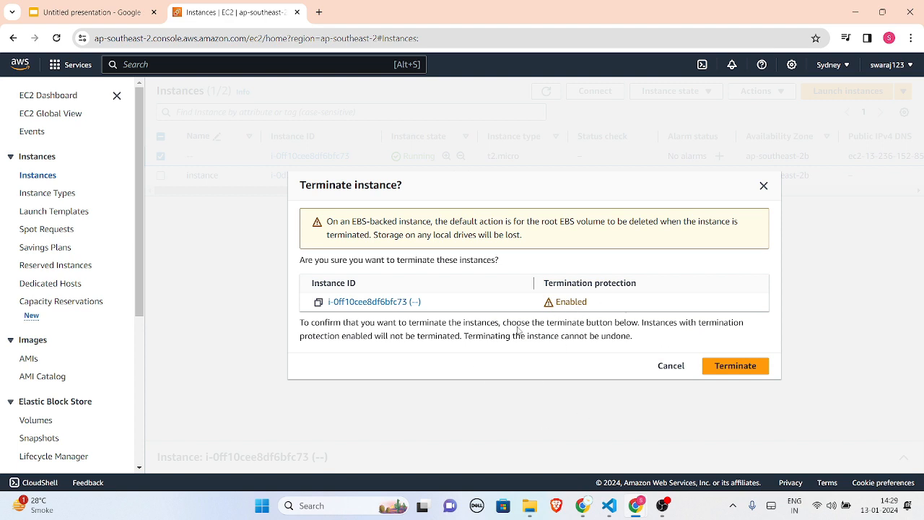
pyautogui.click(734, 368)
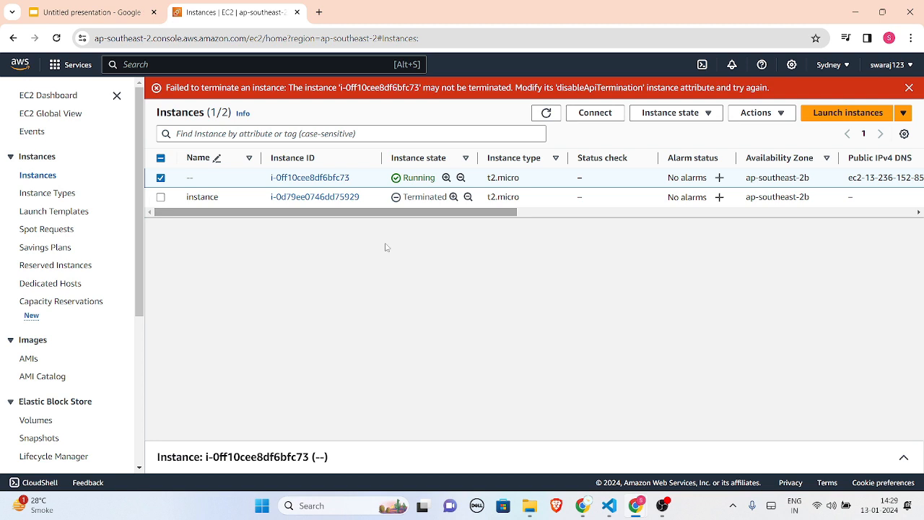
pyautogui.click(161, 178)
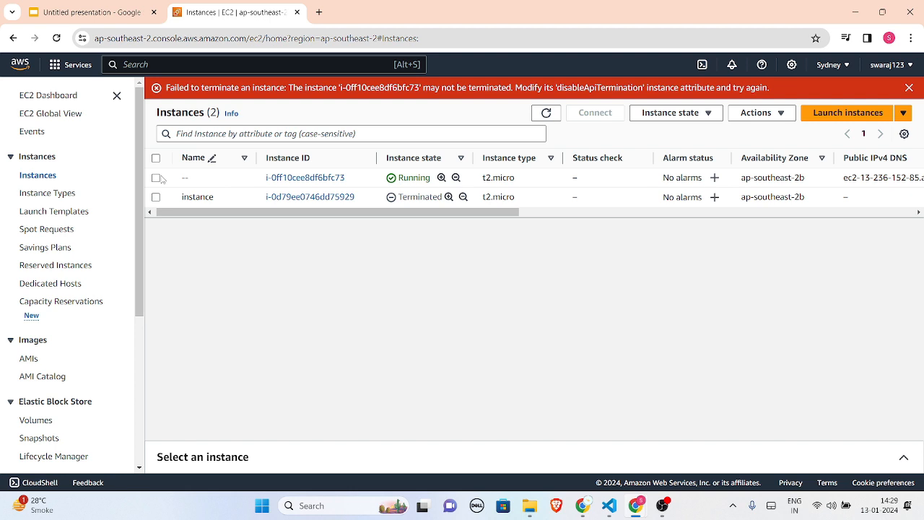
# Step: Connect to the running instance through EC2 Instance Connect as ec2-user and run "sudo shutdown" in its terminal
pyautogui.click(156, 179)
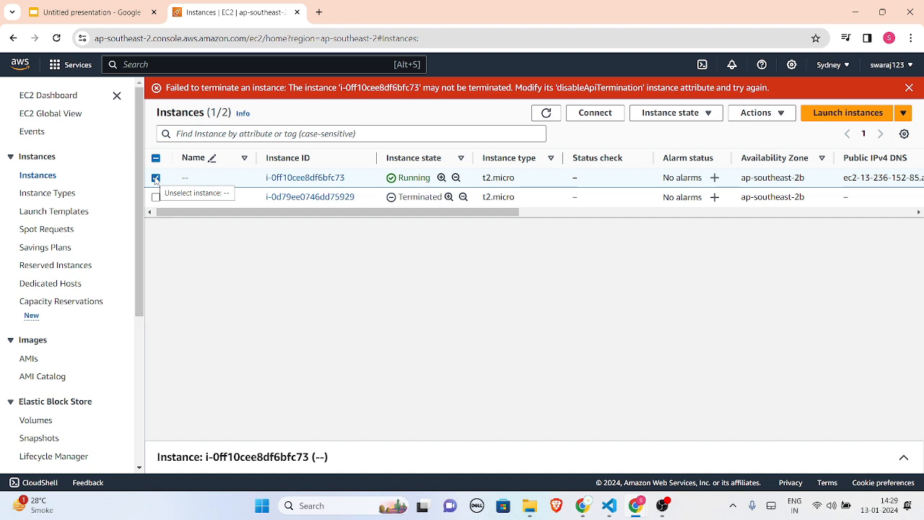
pyautogui.click(594, 114)
pyautogui.scroll(-1, 346, 325)
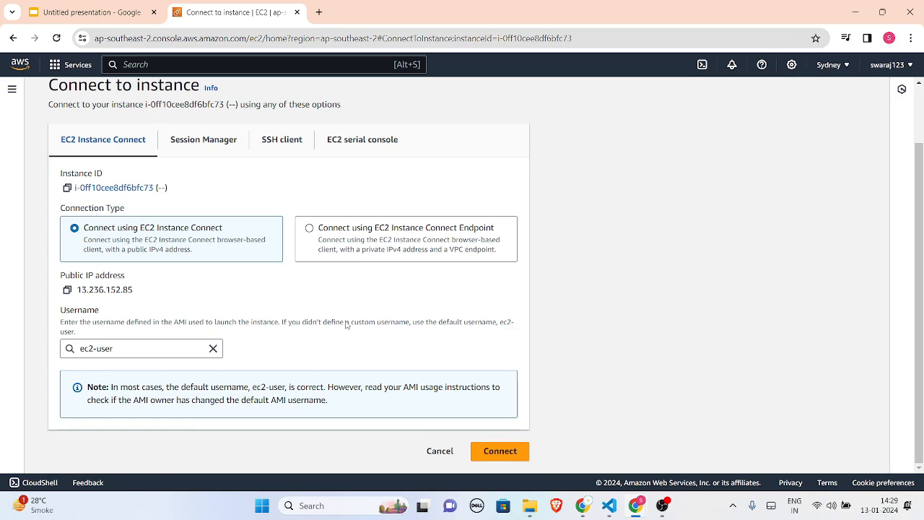
pyautogui.click(498, 452)
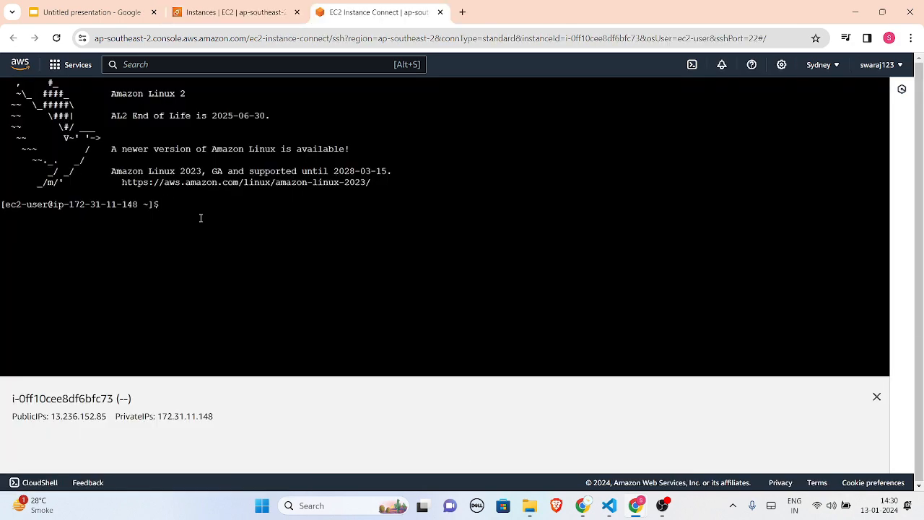
pyautogui.write('sudo shutdown')
pyautogui.press('Return')
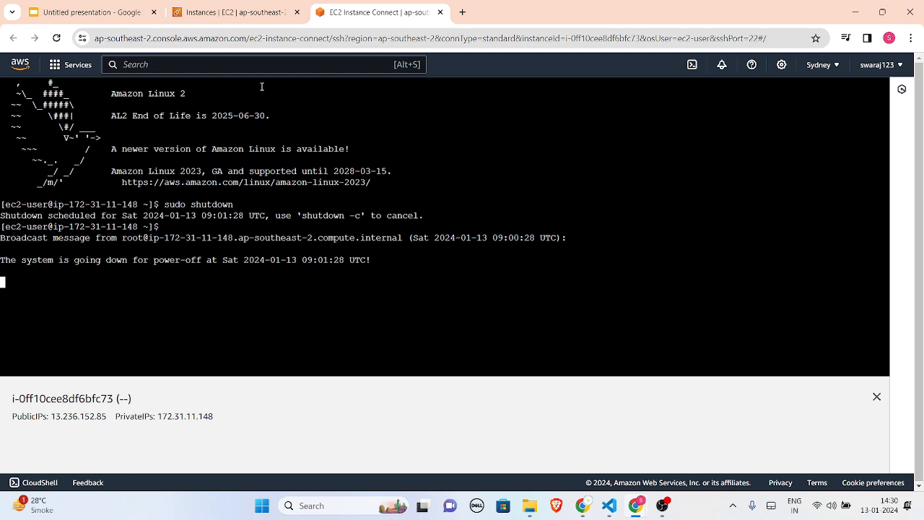
# Step: Open the details page of the instance that was shut down and refresh its data to check its state
pyautogui.click(231, 11)
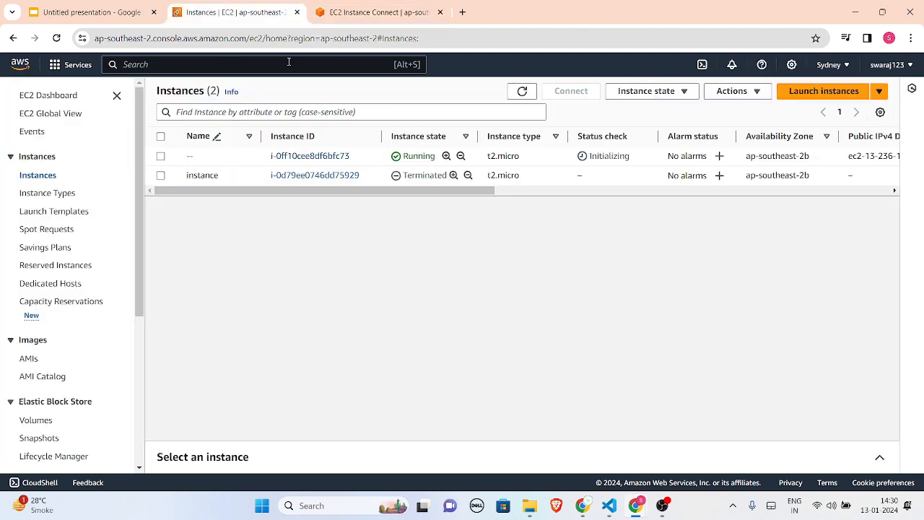
pyautogui.scroll(3, 277, 247)
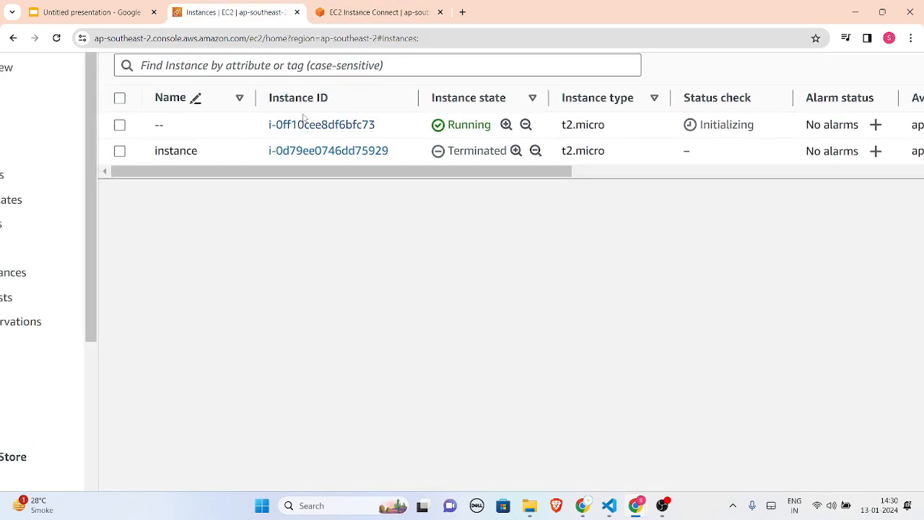
pyautogui.click(307, 125)
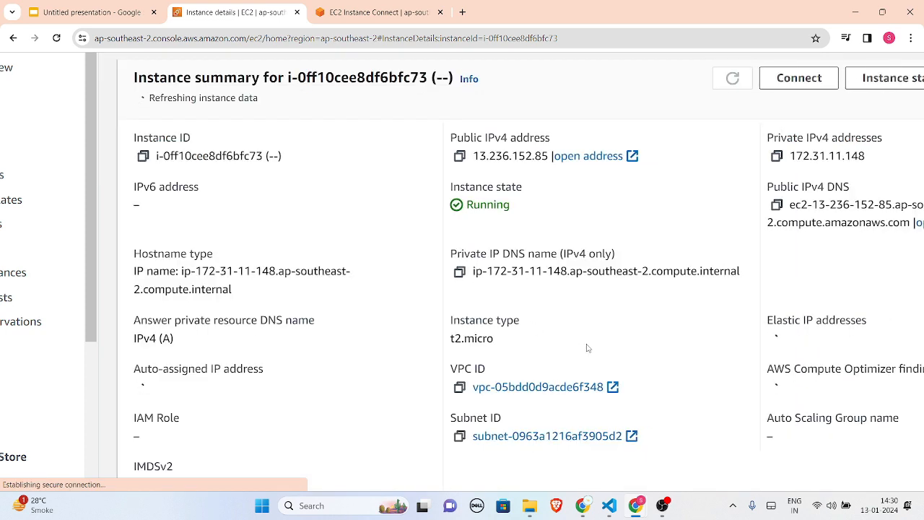
pyautogui.scroll(-3, 587, 348)
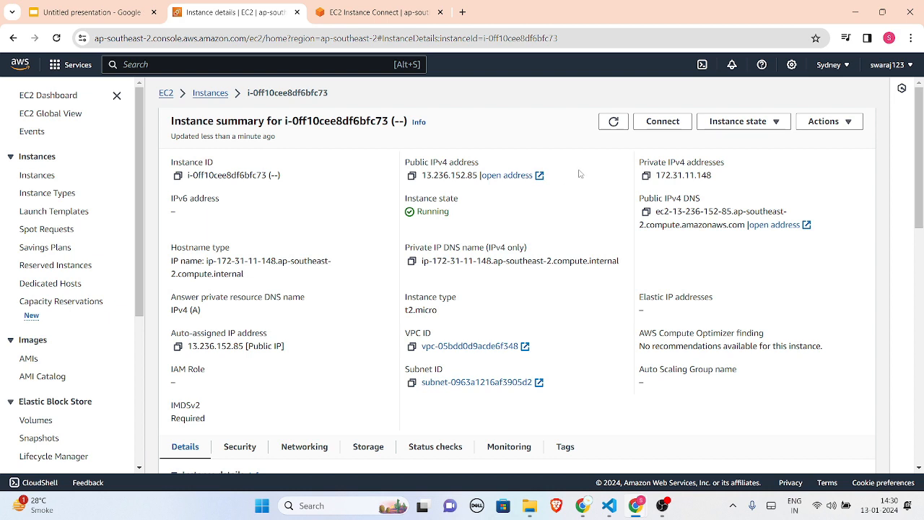
pyautogui.click(613, 122)
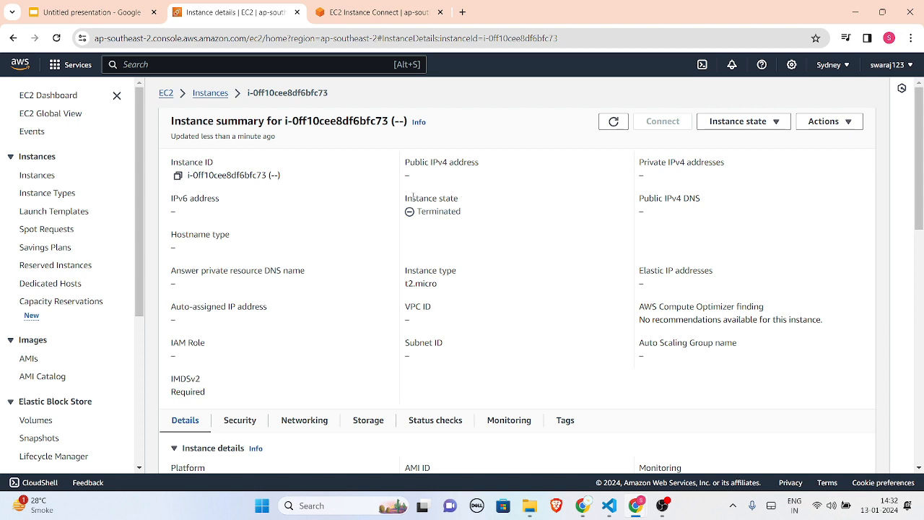
# Step: Compare the instance state with the shutdown command in the terminal session, ending on the instance details page
pyautogui.moveTo(407, 203); pyautogui.dragTo(483, 231)
pyautogui.click(482, 231)
pyautogui.click(375, 12)
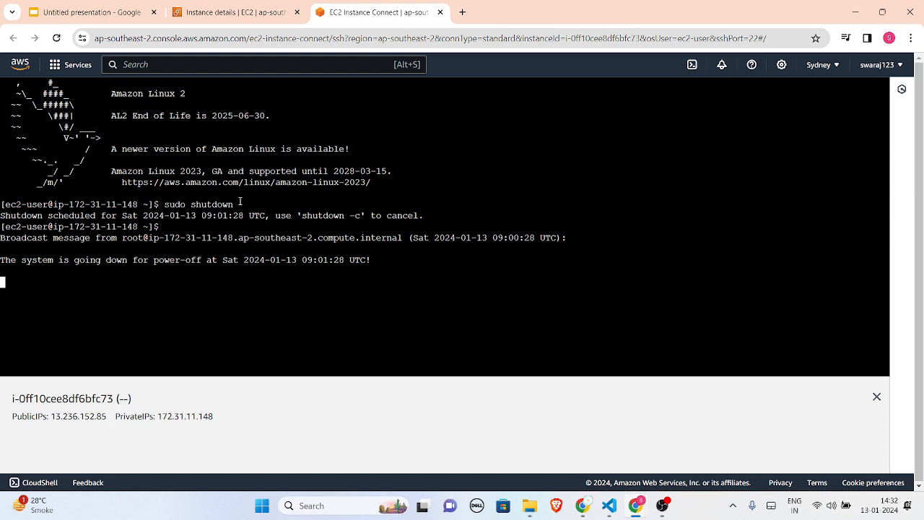
pyautogui.click(231, 9)
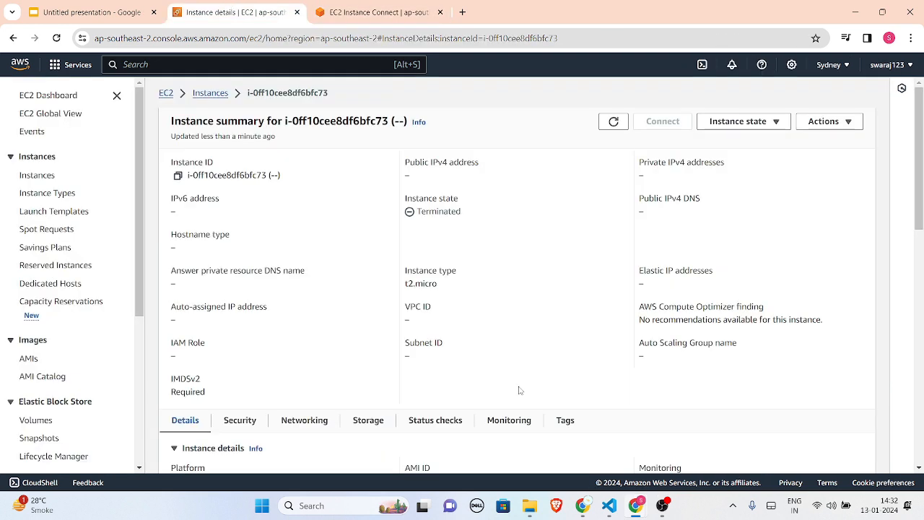